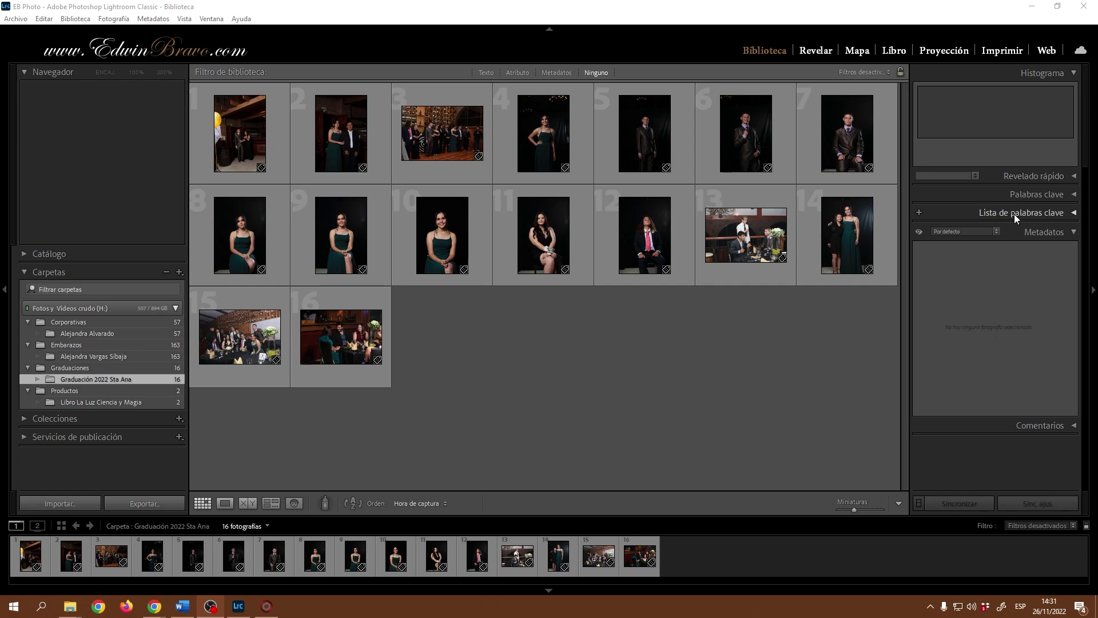
Expand the Keywording panel and switch the keyword set to Boda.
left_click(1074, 215)
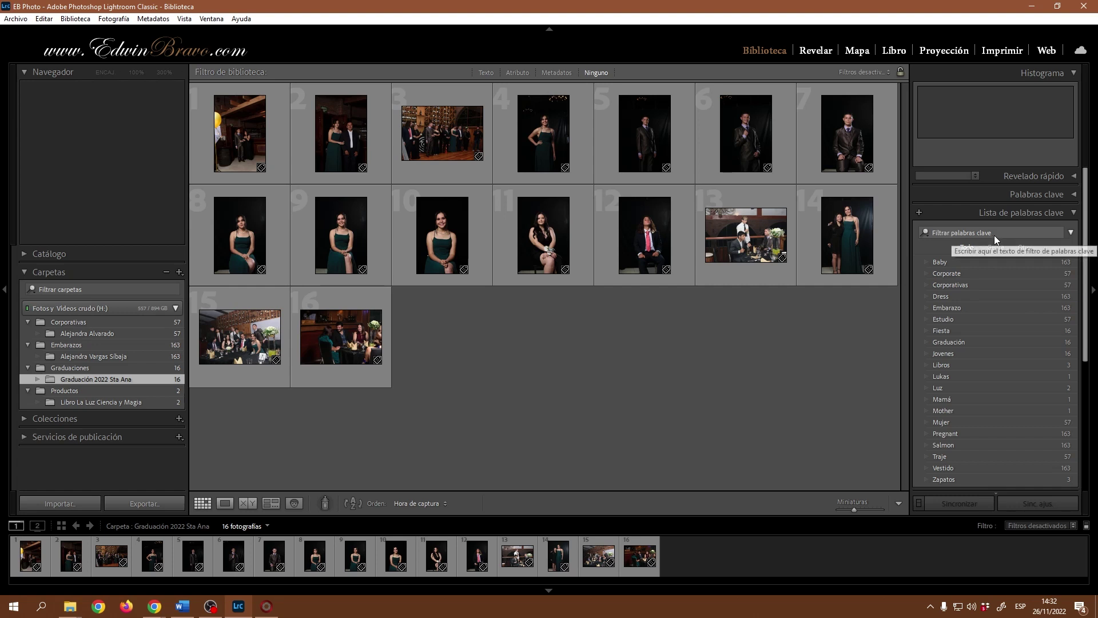
left_click(1075, 213)
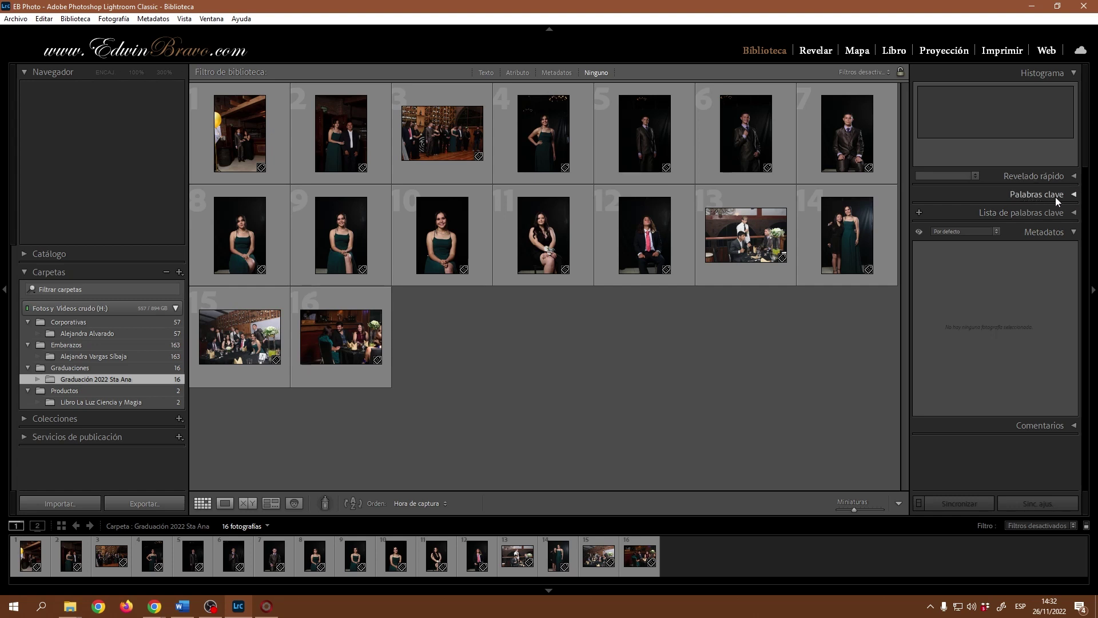
left_click(1076, 196)
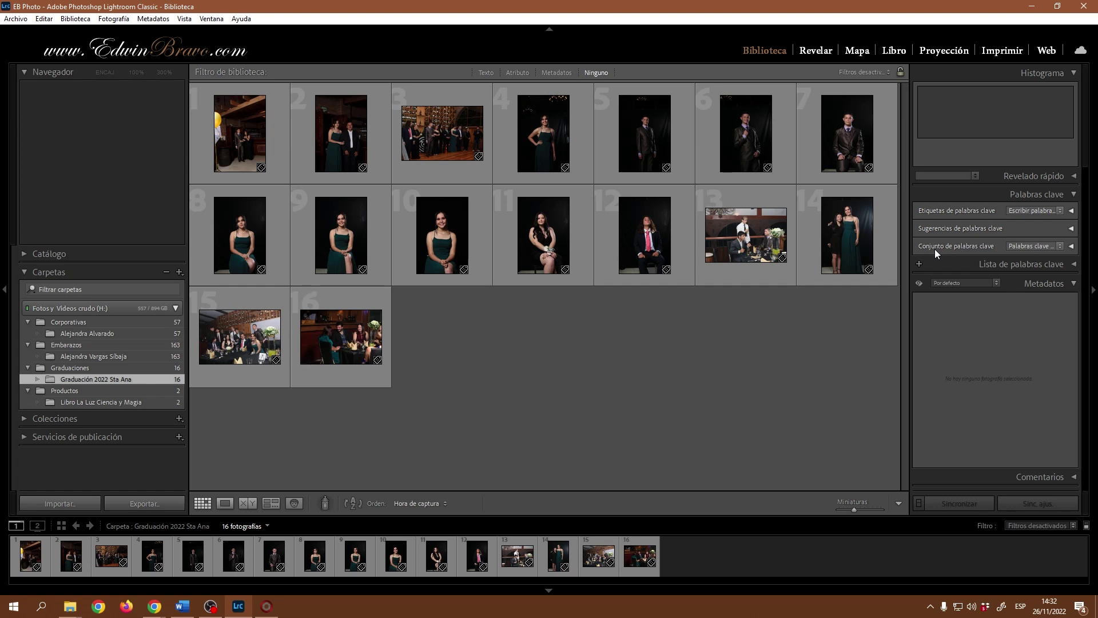
left_click(1060, 246)
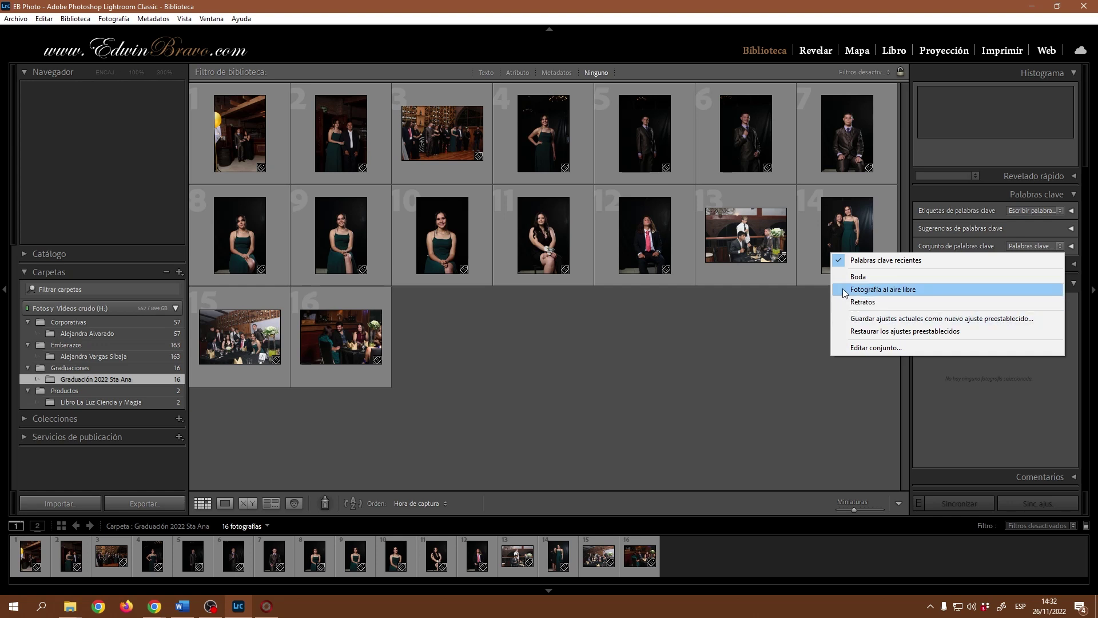
left_click(863, 279)
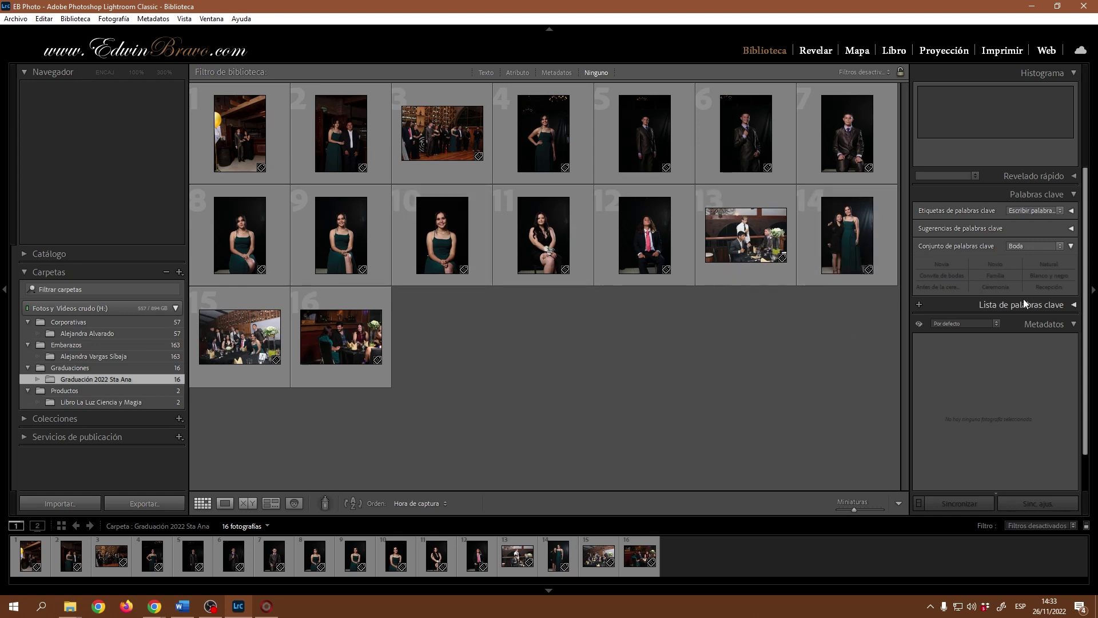
Select photo 4 (_DSC0045.DNG) and switch the keyword set from Retratos to Fotografía al aire libre.
left_click(544, 133)
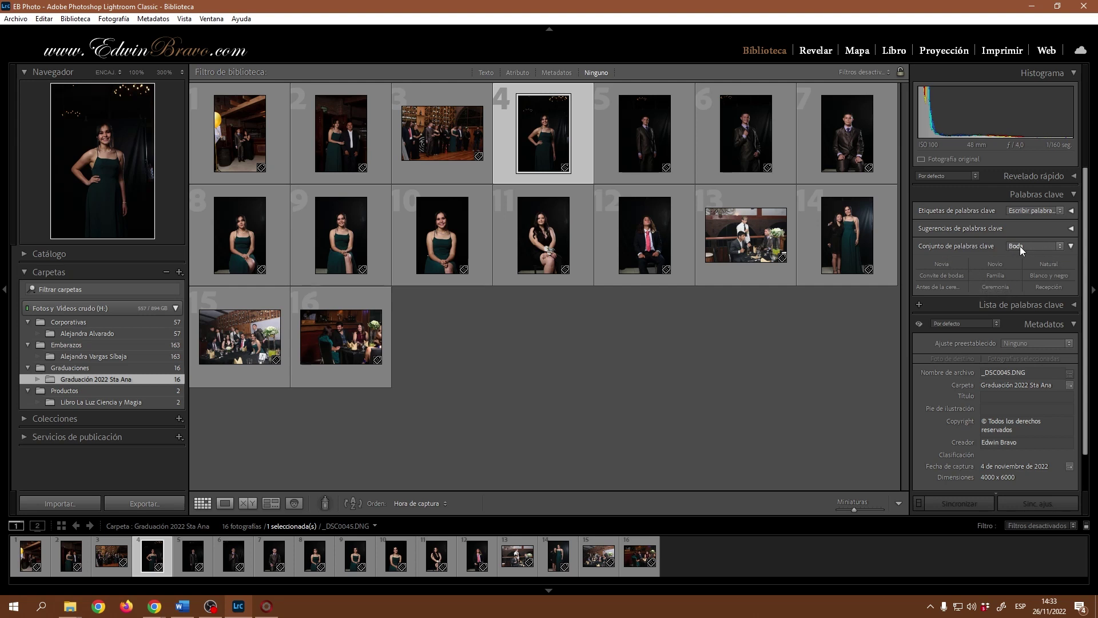
left_click(1040, 245)
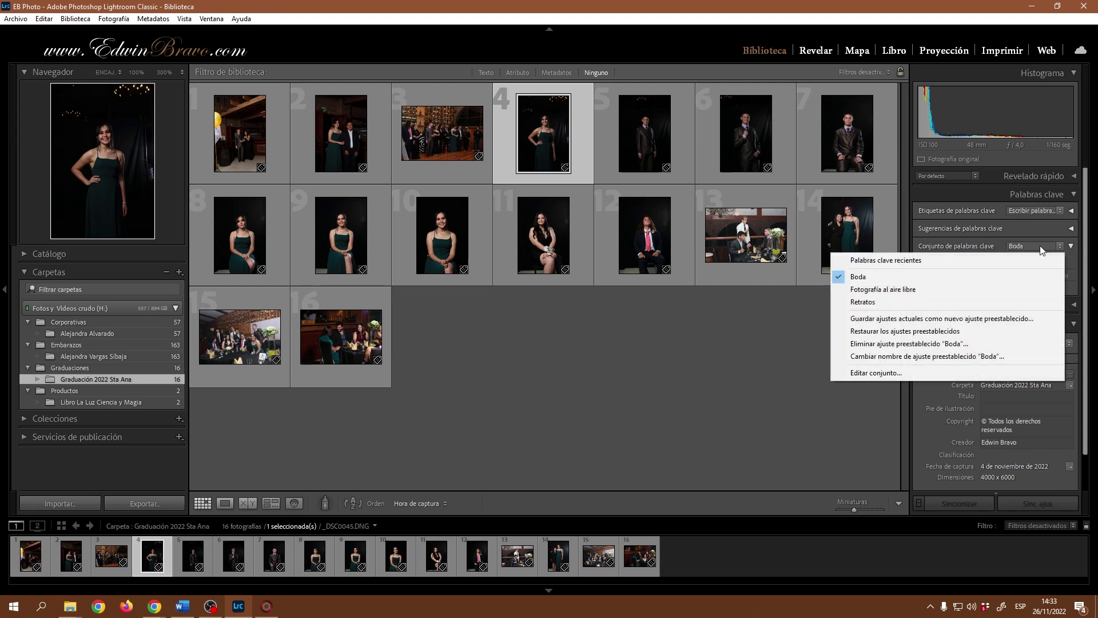
left_click(869, 301)
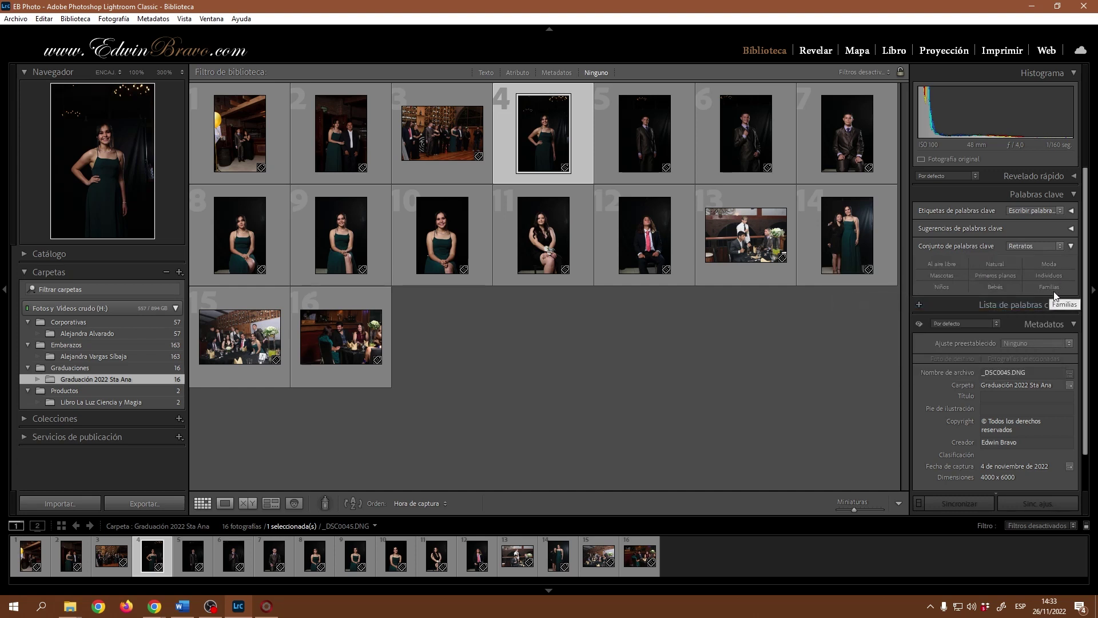
left_click(1037, 246)
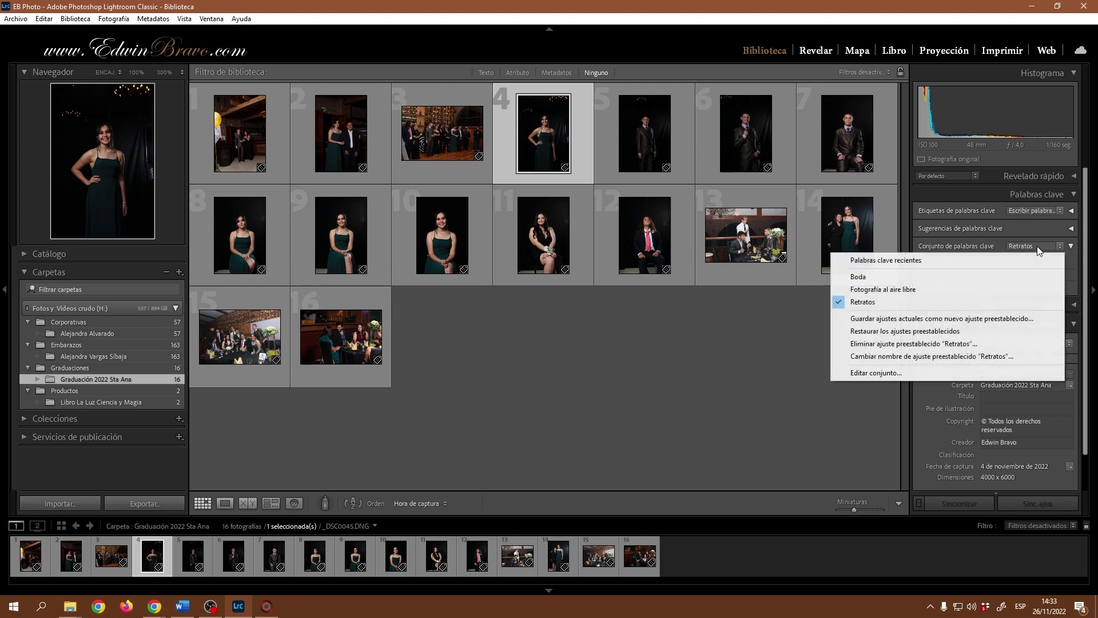
left_click(873, 290)
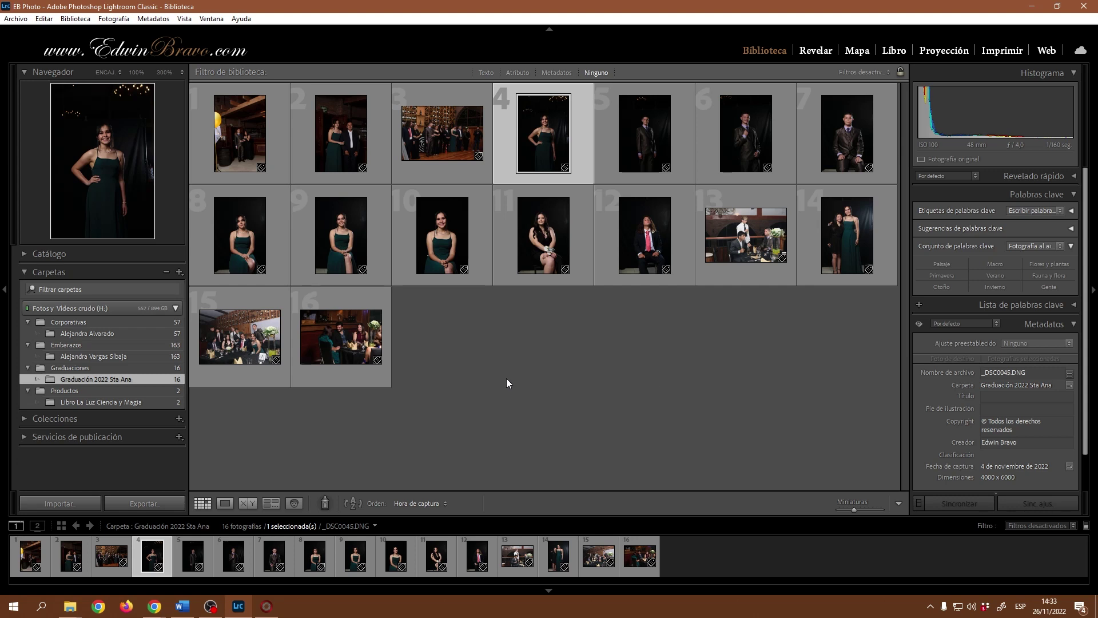
Show the Embarazos maternity folder and bring up the Keyword Set options.
left_click(97, 334)
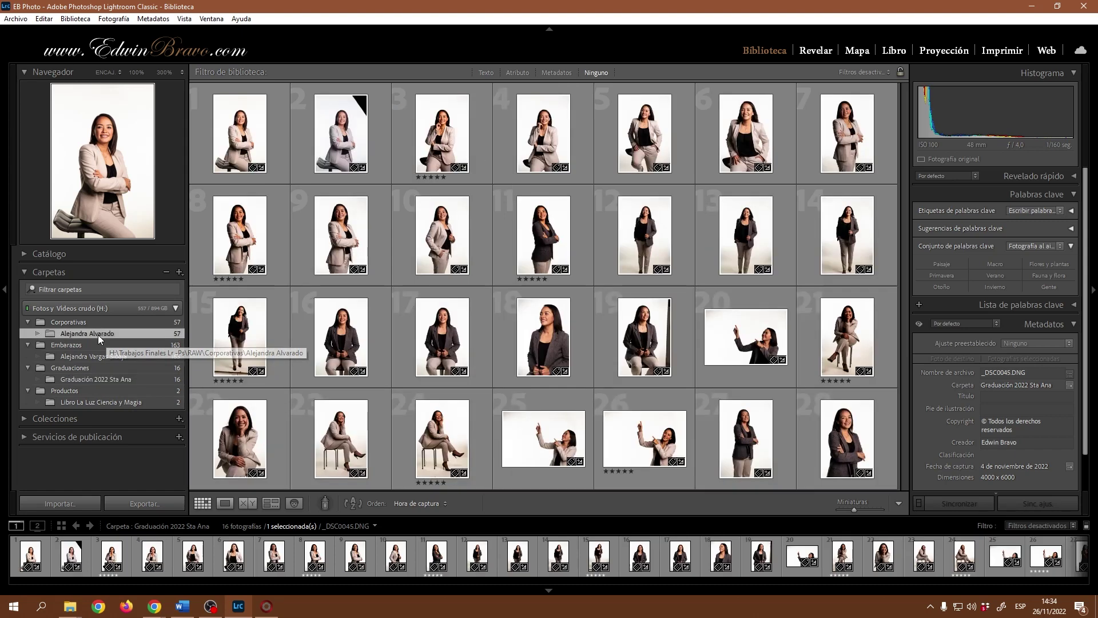
left_click(94, 356)
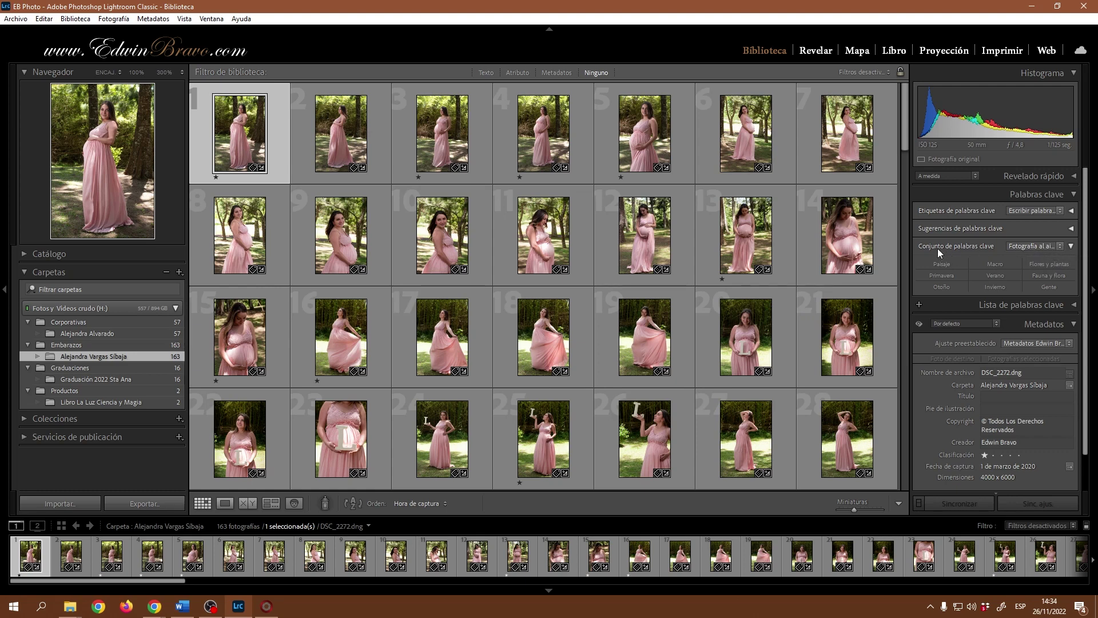
left_click(1059, 245)
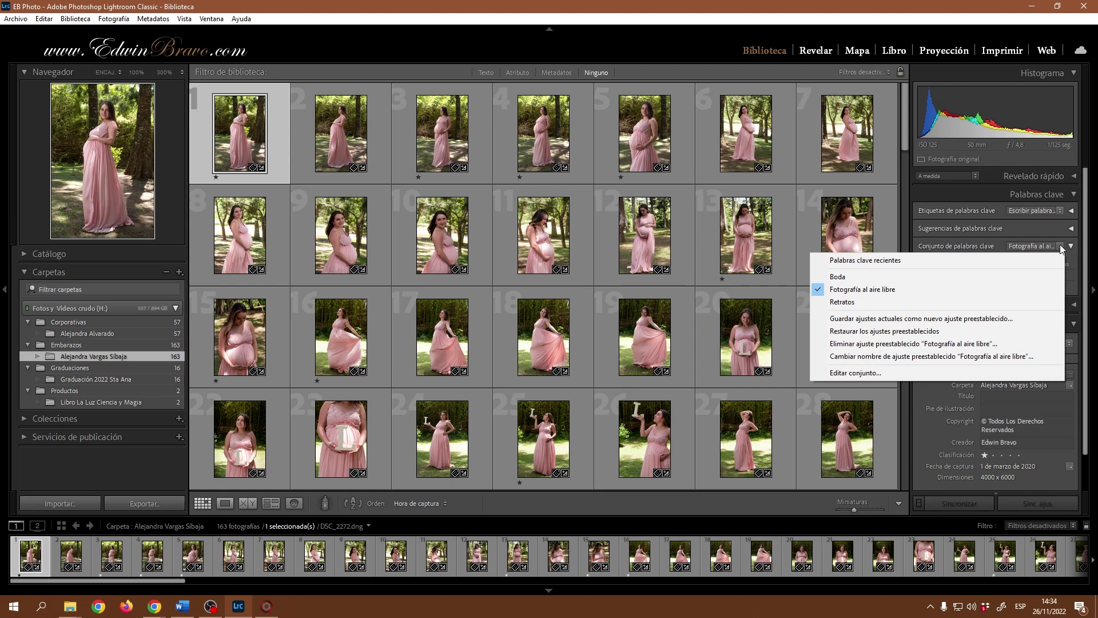
Open the Edit Keyword Set dialog and check its saved presets without changing them.
left_click(864, 375)
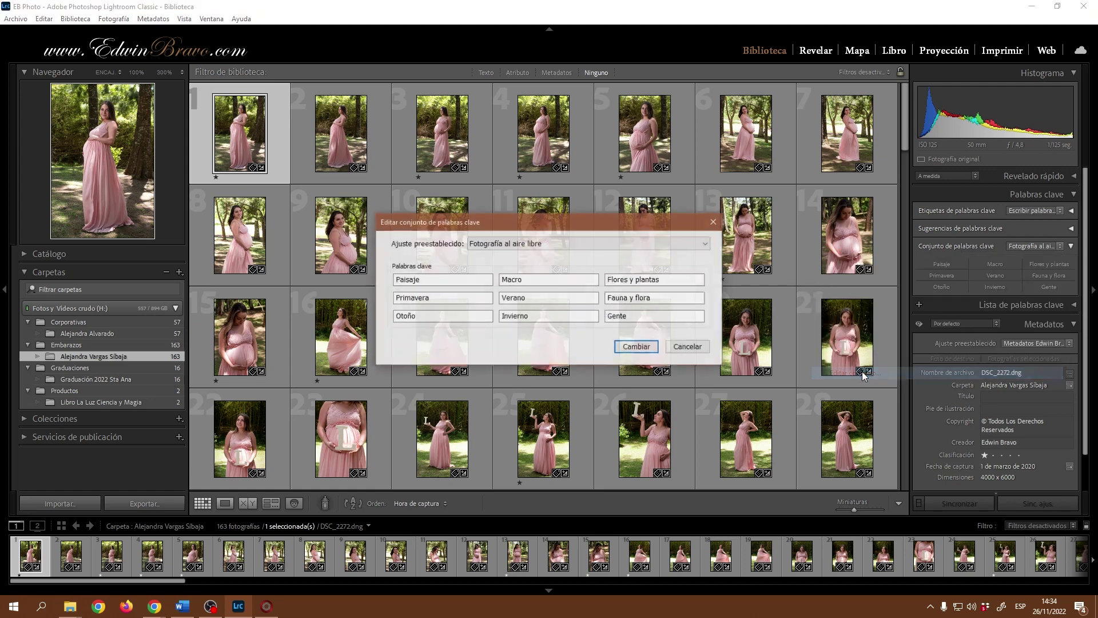
left_click_drag(622, 223, 595, 215)
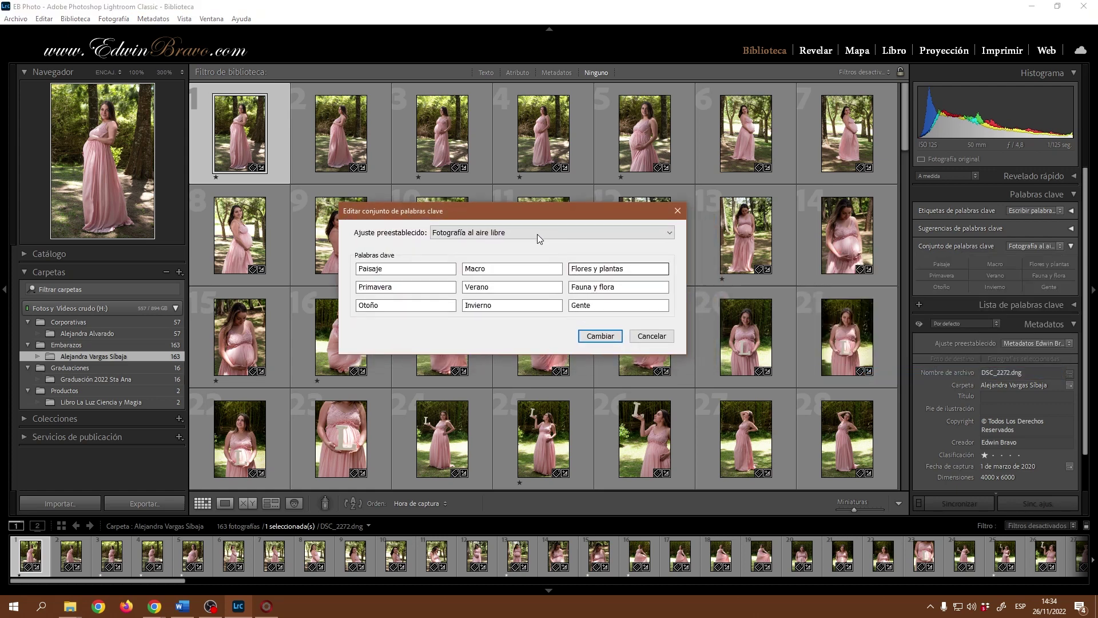
left_click(537, 234)
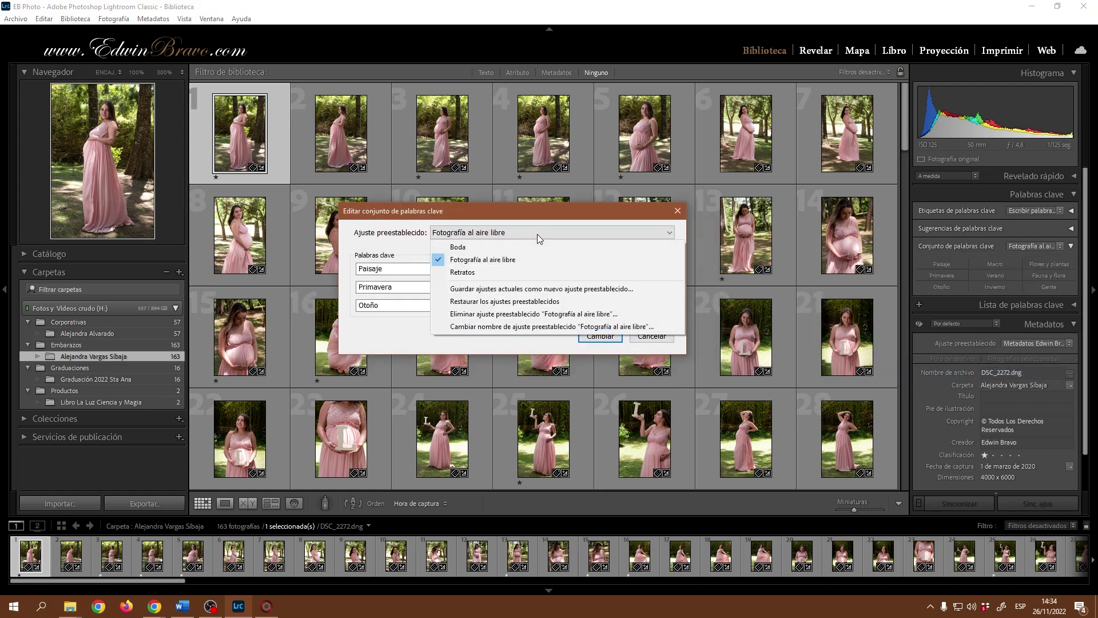
left_click(537, 235)
left_click(394, 270)
Replace the keywords Paisaje and Macro with Bebé and Vestido.
double_click(393, 271)
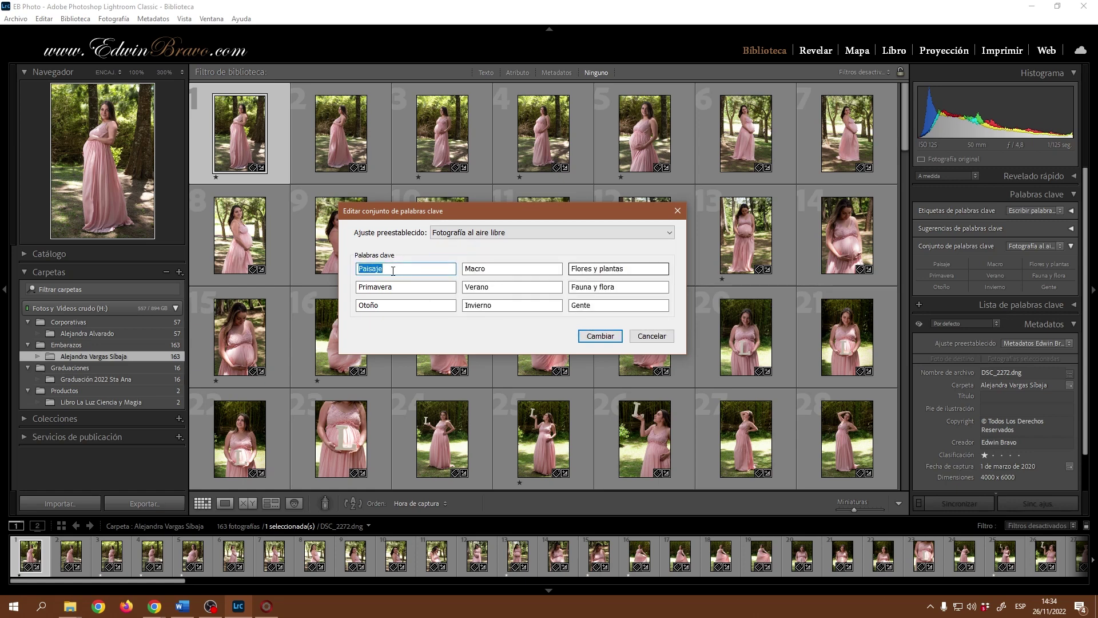
type("B")
type("ebe")
key("BackSpace")
type("é")
double_click(502, 270)
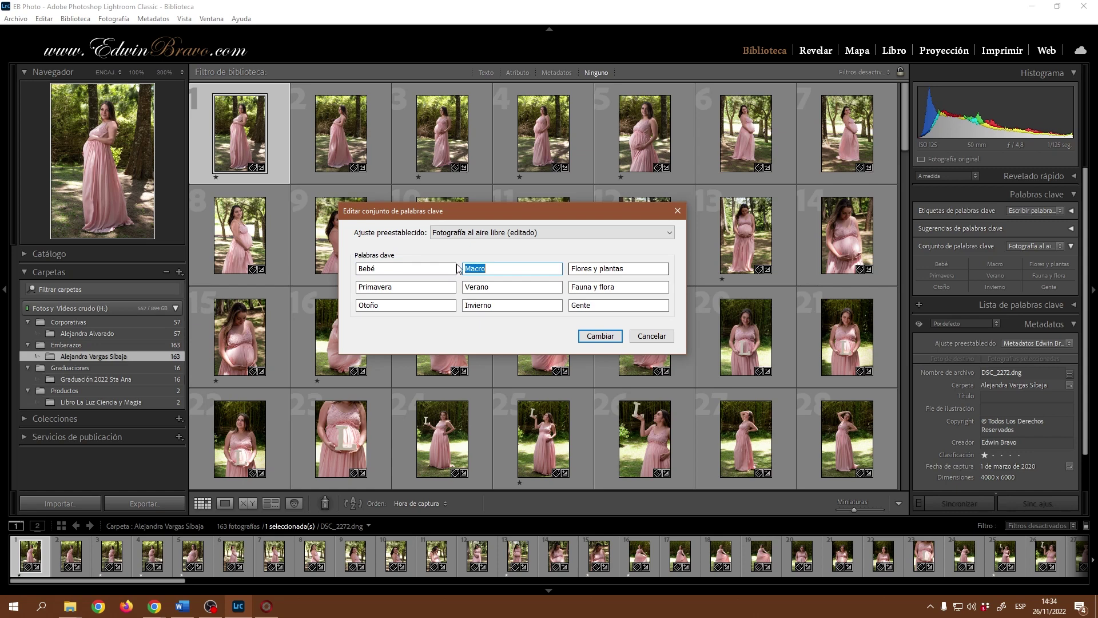
type("Vestido")
left_click(521, 269)
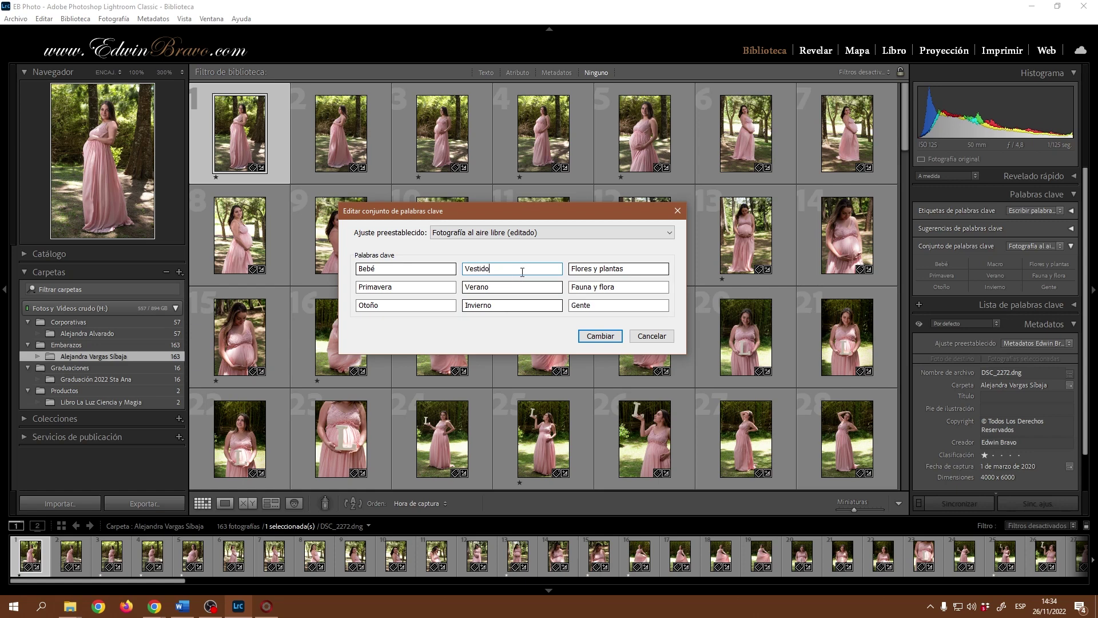
Replace Flores y plantas and Primavera with Papá y Mamá and Pregnant.
left_click(643, 268)
type("P")
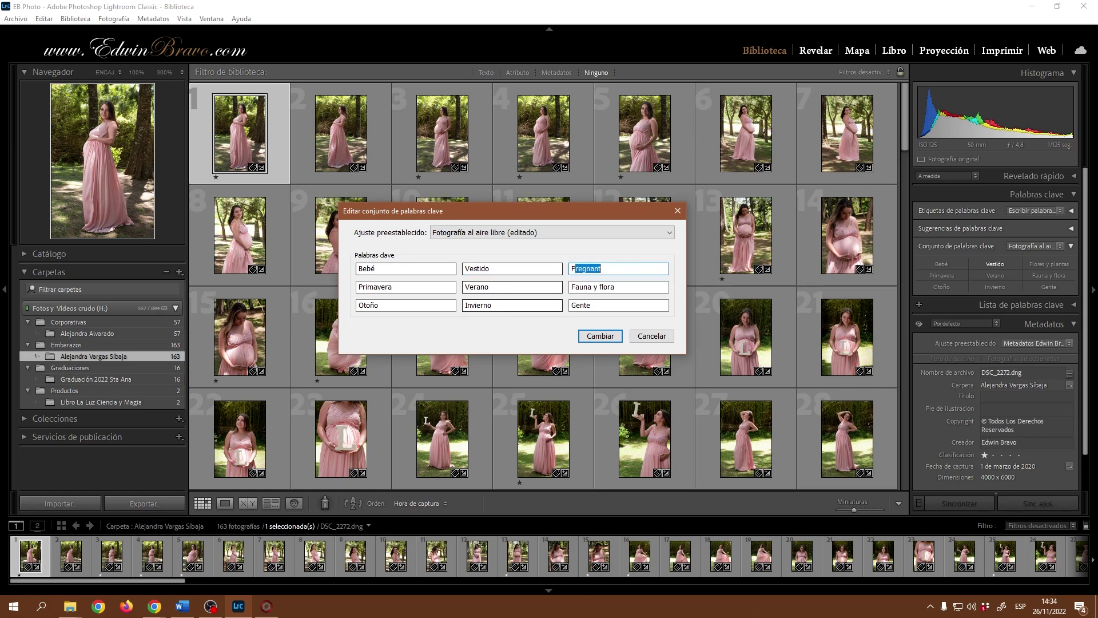
type("apá ")
type("y M")
type("amá")
double_click(404, 286)
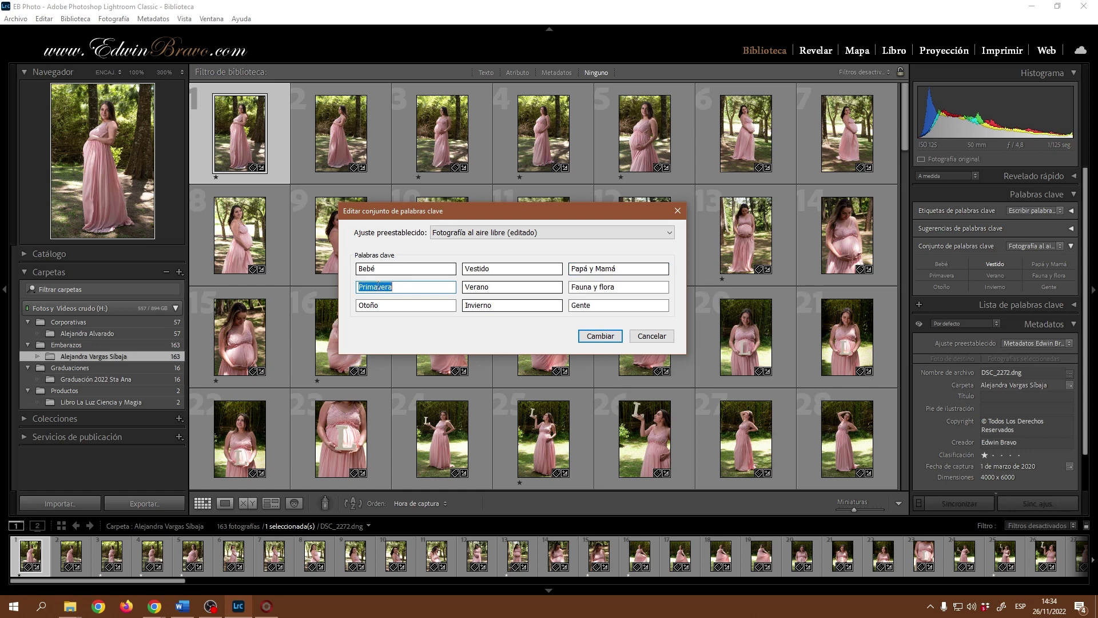
type("P")
type("ren")
type("gan")
key("BackSpace")
key("BackSpace")
type("nant")
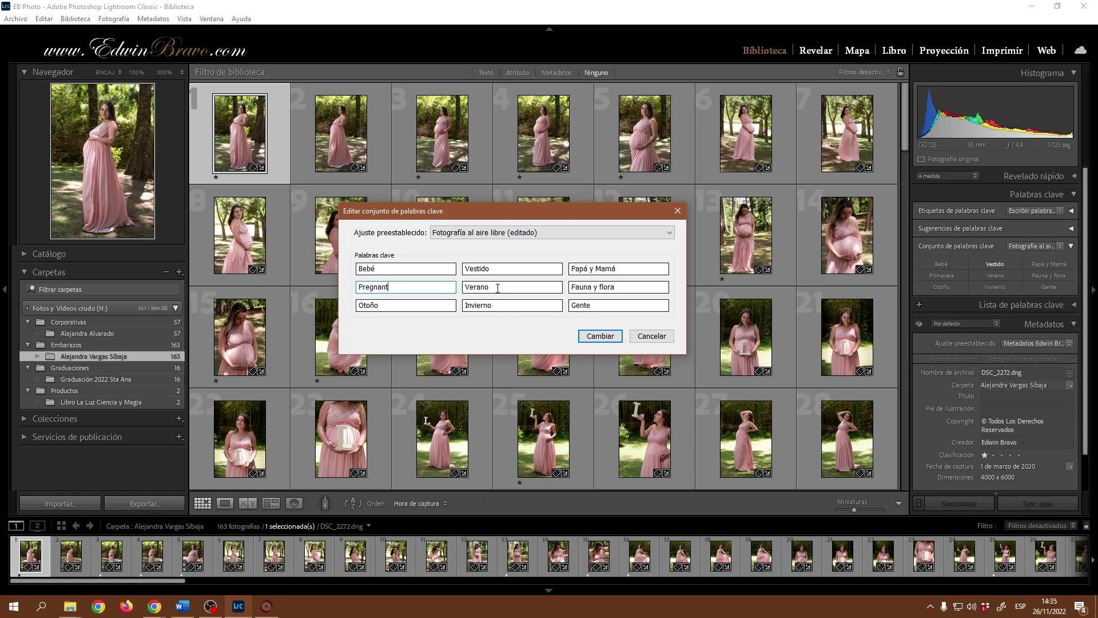
key("Tab")
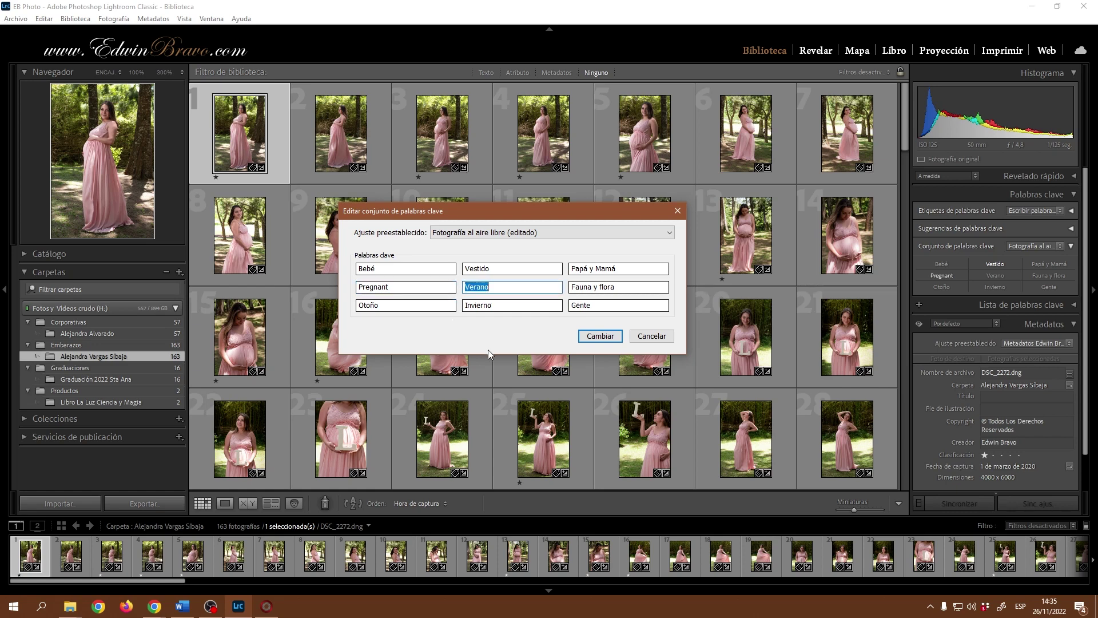
Replace Verano and Fauna y flora with Exterior and Estudio, clearing the Corporate autocomplete.
type("C")
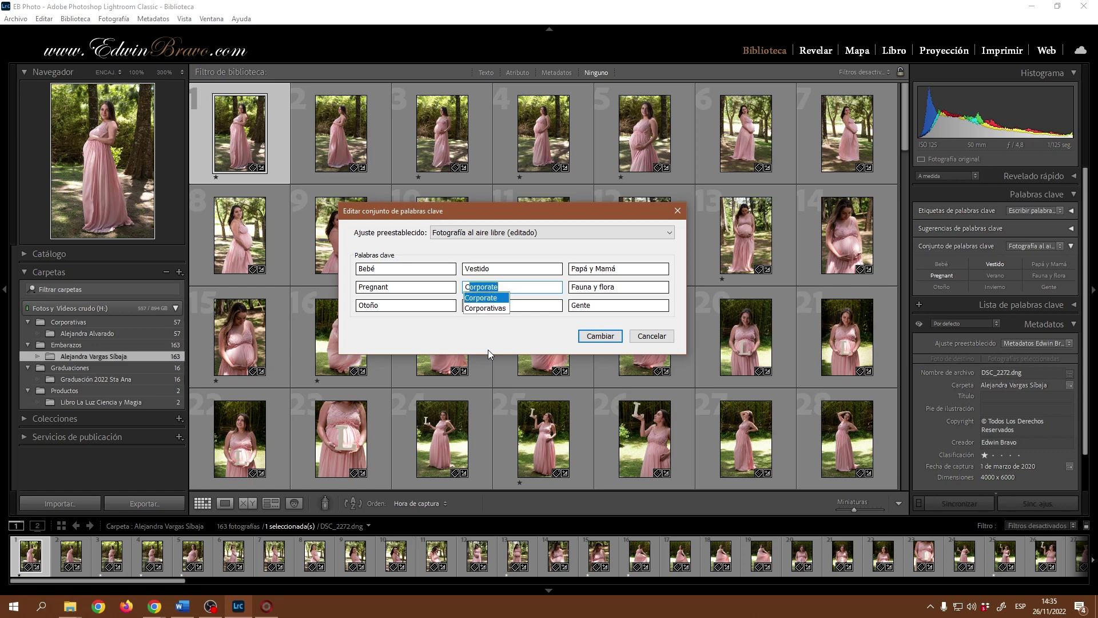
key("BackSpace")
key("BackSpace")
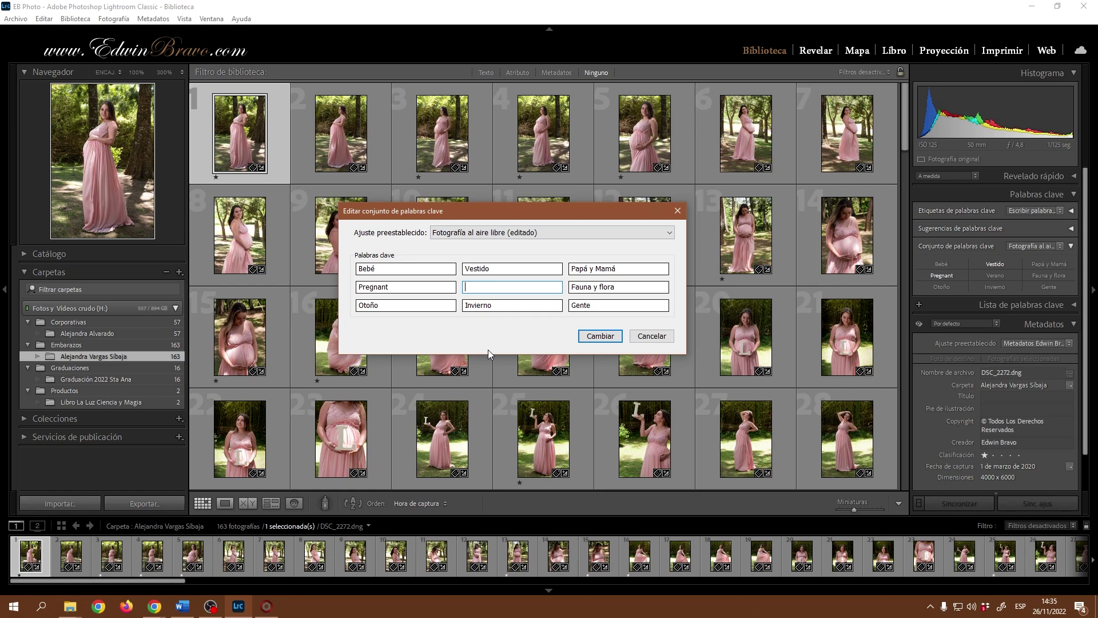
type("Exteri")
type("or")
left_click_drag(623, 287, 560, 285)
type("Es")
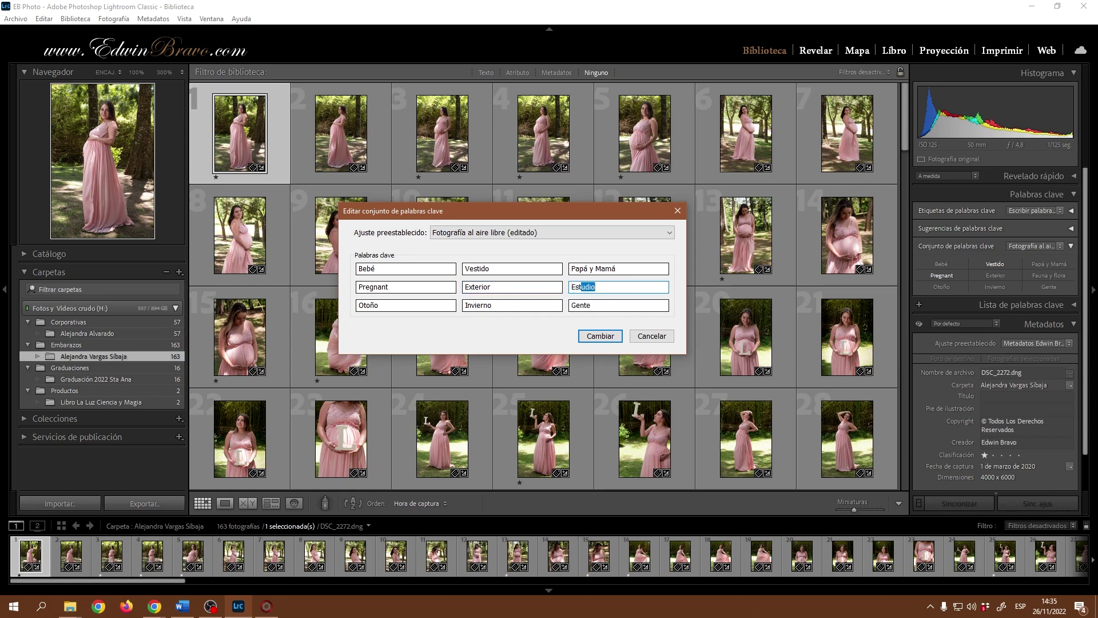
type("tudio")
Replace Otoño and Invierno with Baby and Cigueña.
double_click(396, 307)
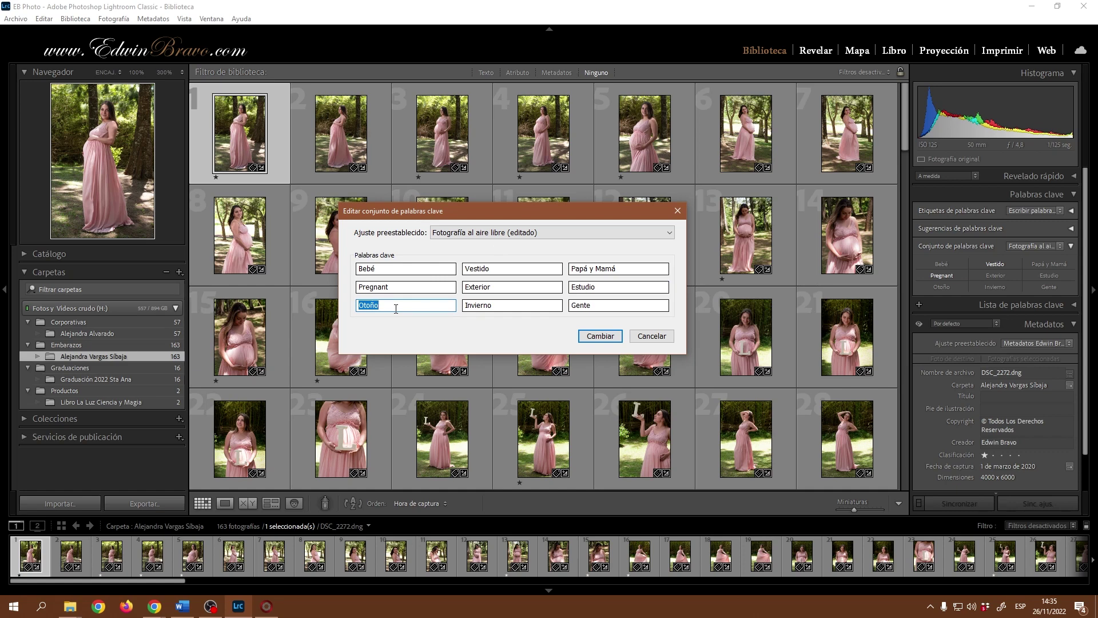
type("B")
type("aby")
double_click(474, 307)
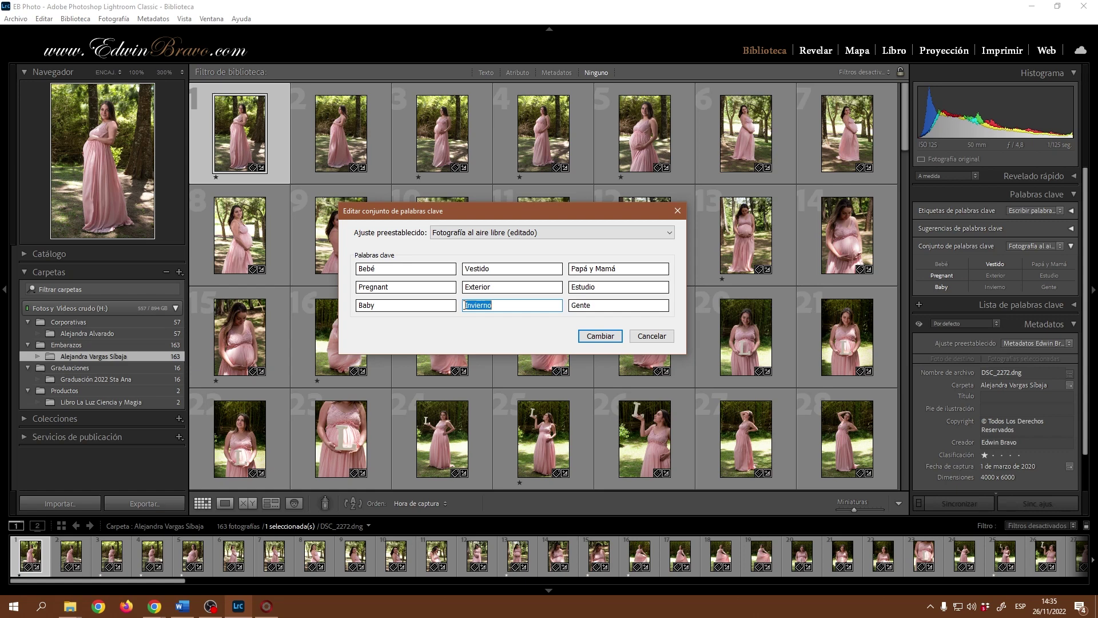
type("Cigue")
type("ña")
Save the edited keywords as a new preset named Embarazo and make it the active set.
left_click(481, 232)
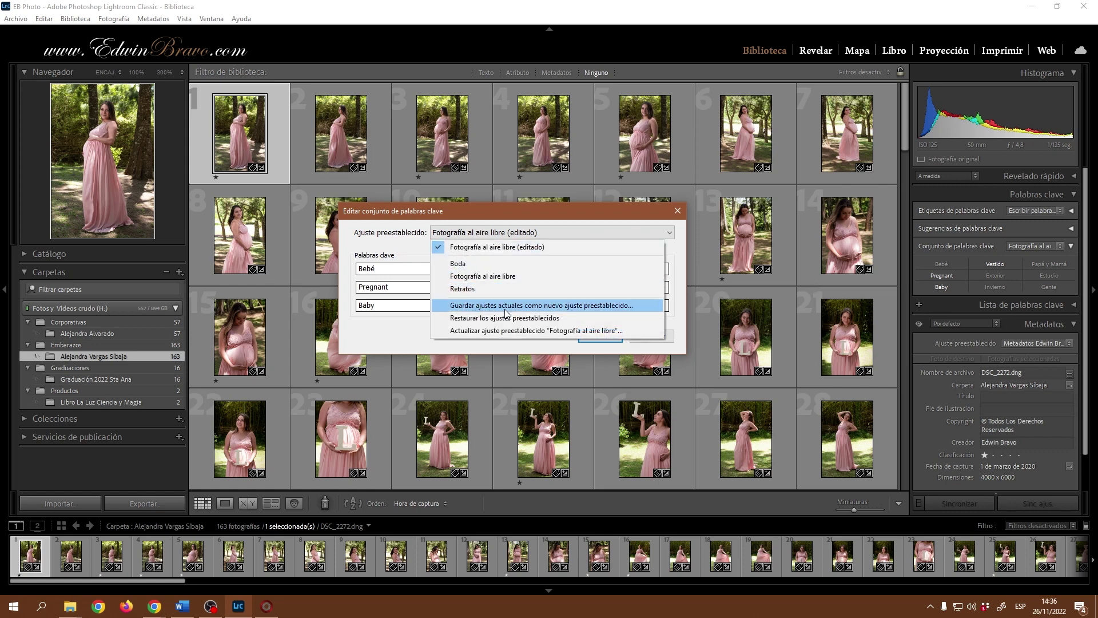
left_click(559, 309)
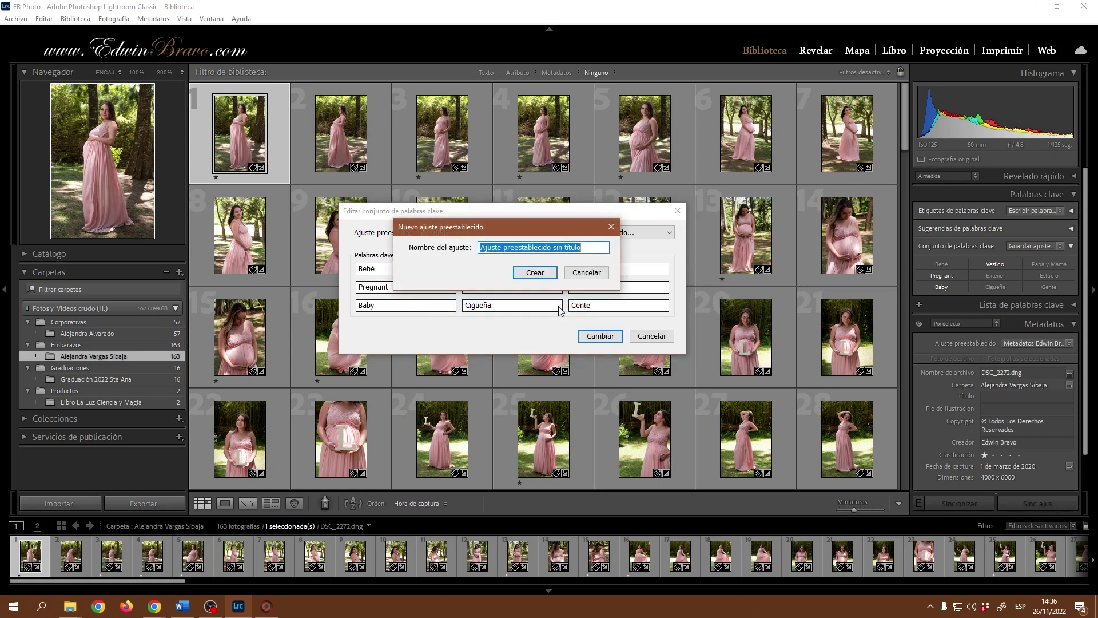
left_click_drag(552, 228, 722, 244)
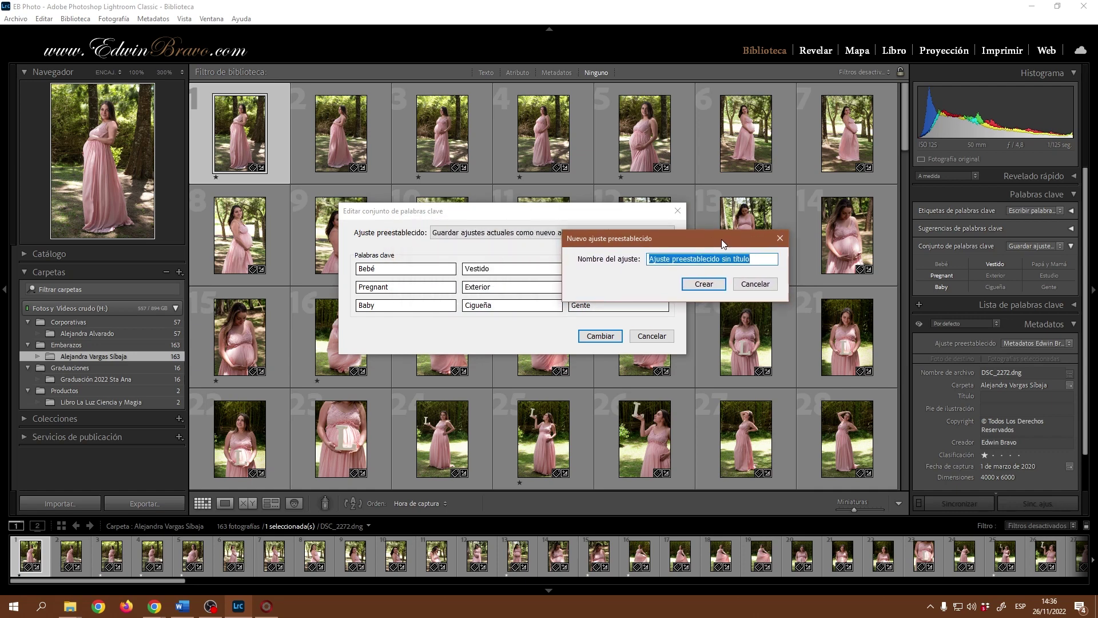
type("E")
type("mna")
type("baraz")
type("o")
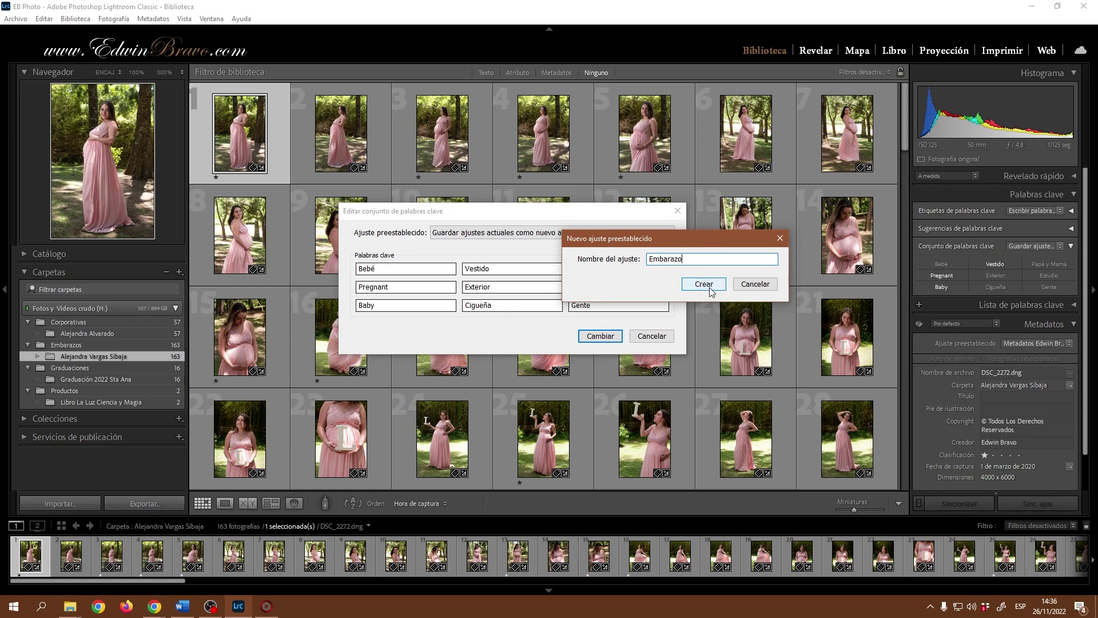
left_click(709, 286)
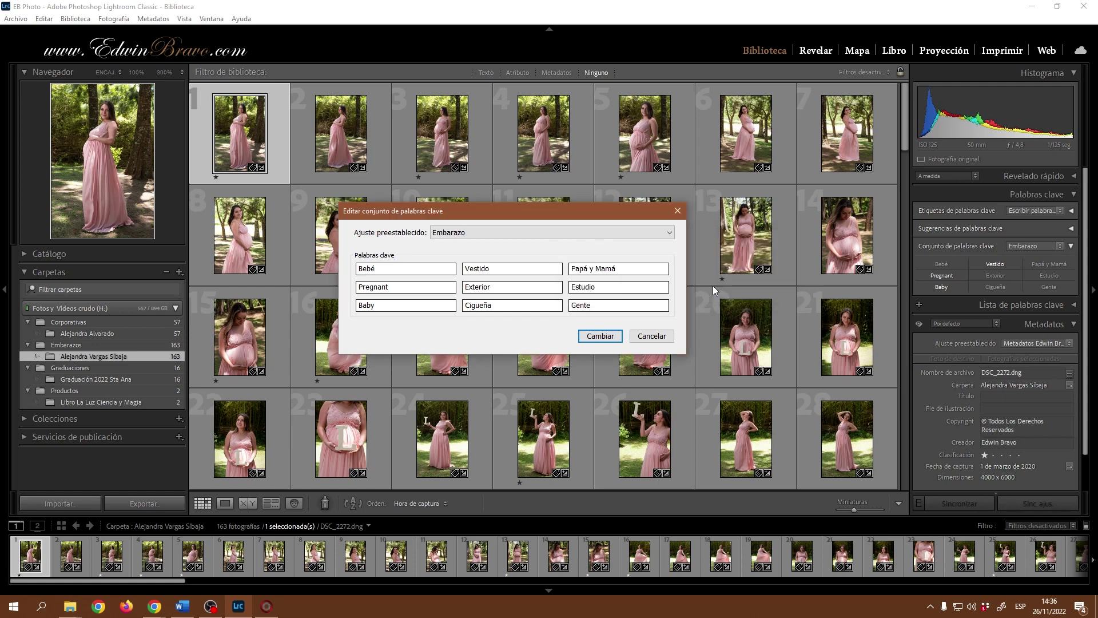
left_click(612, 338)
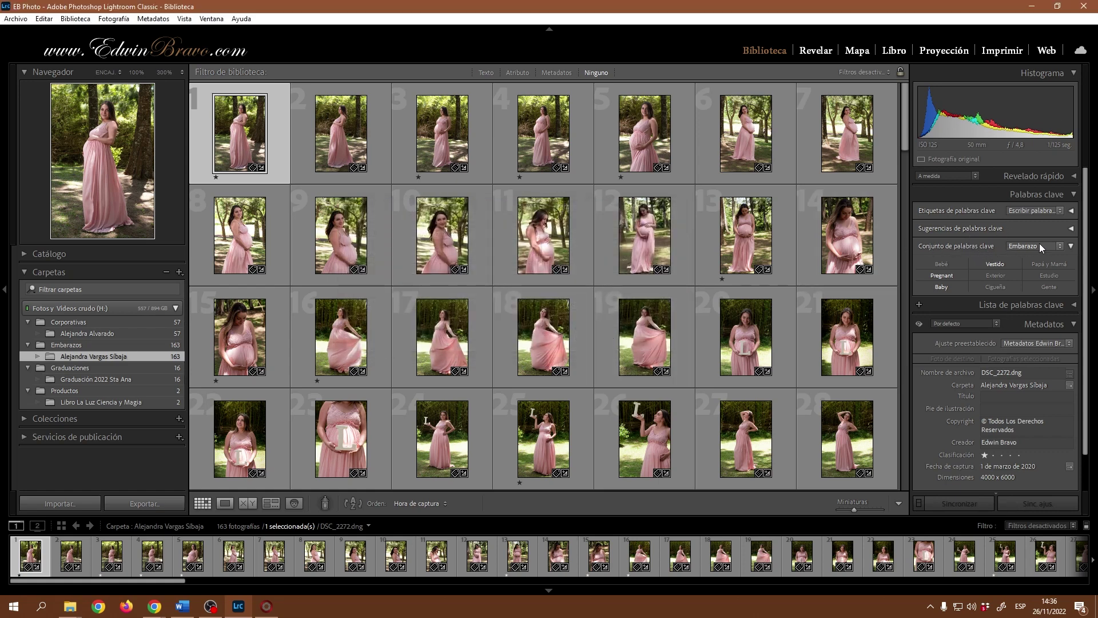
left_click(1058, 246)
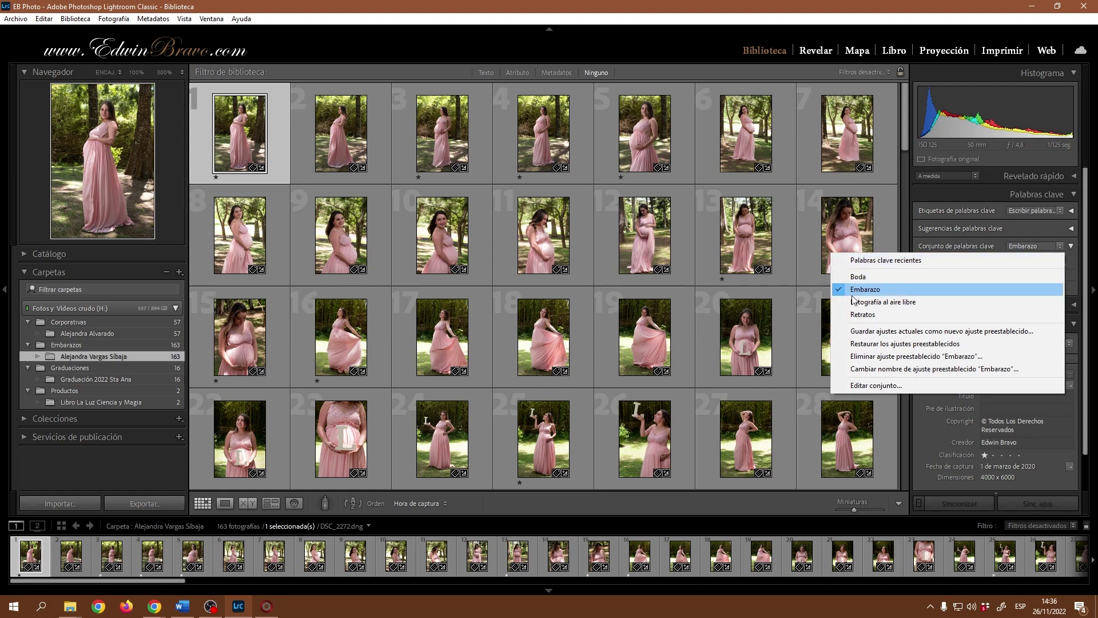
left_click(864, 278)
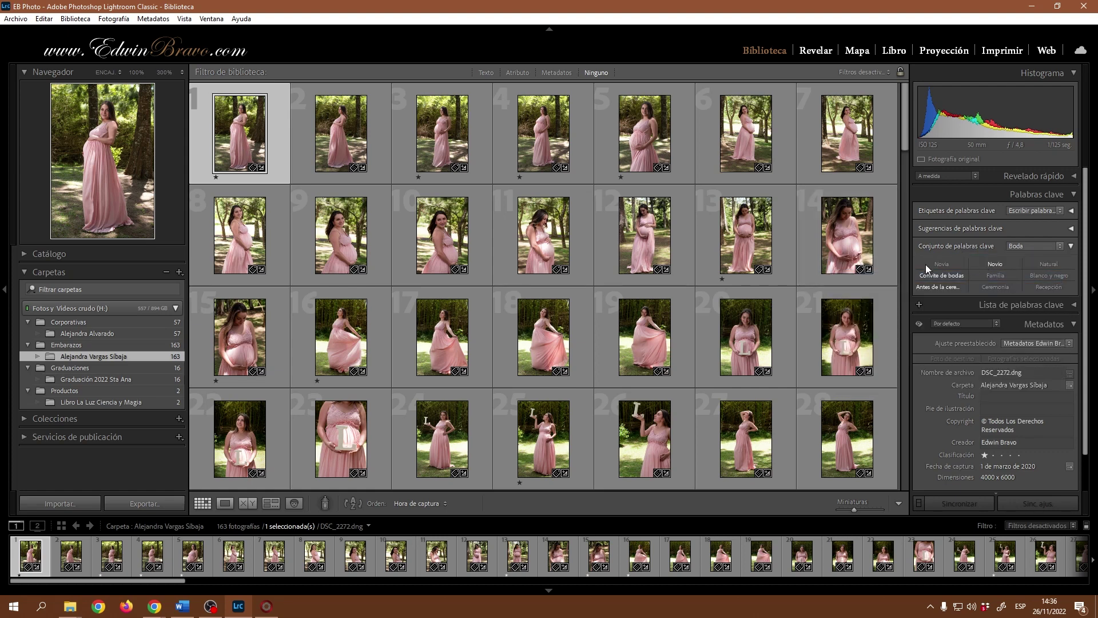
left_click(1058, 246)
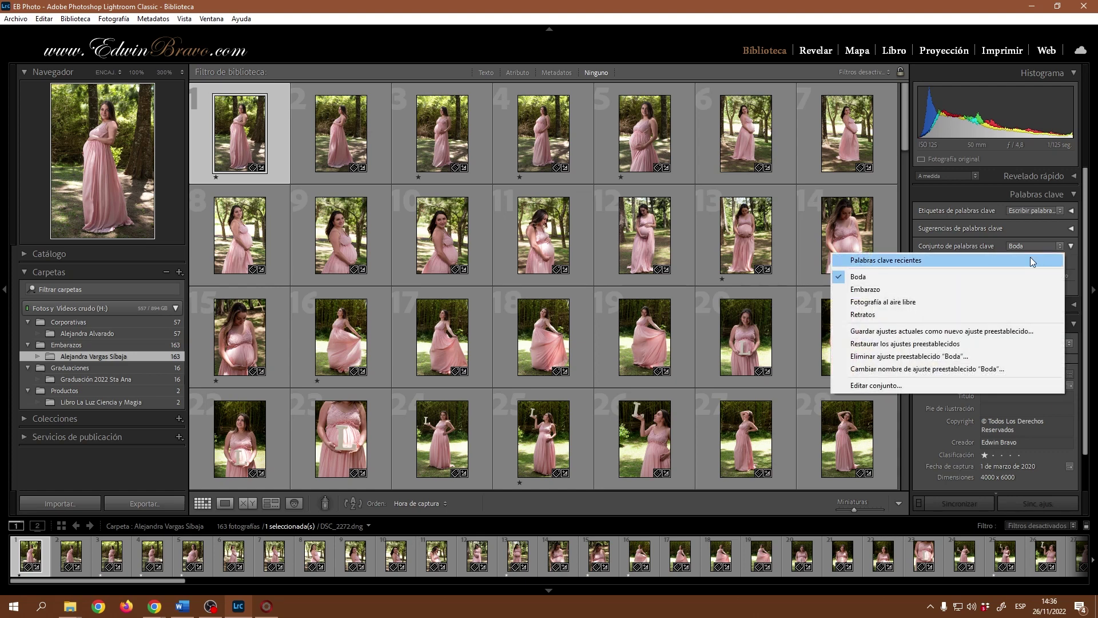
left_click(865, 290)
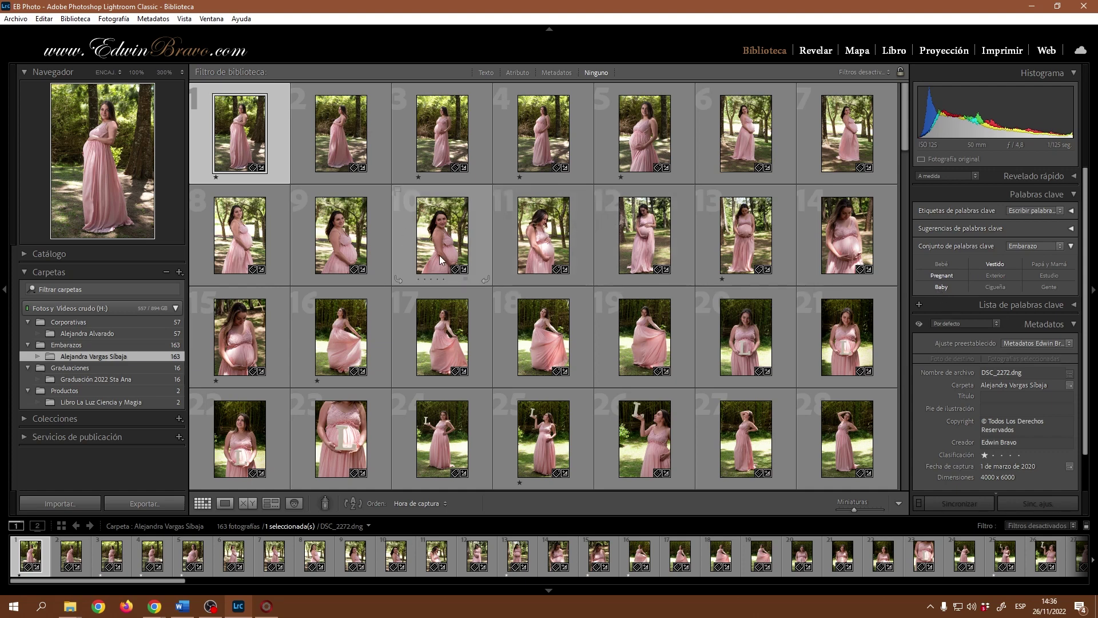
Tag photo 59 of the couple with Papá y Mamá and Exterior.
left_click(746, 140)
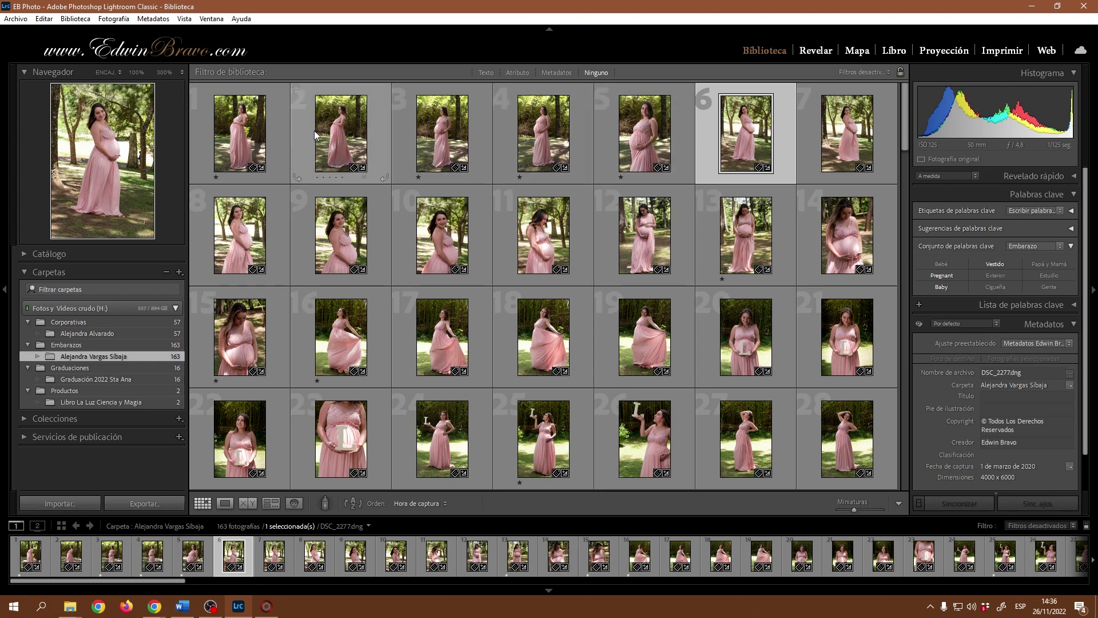
left_click(643, 225)
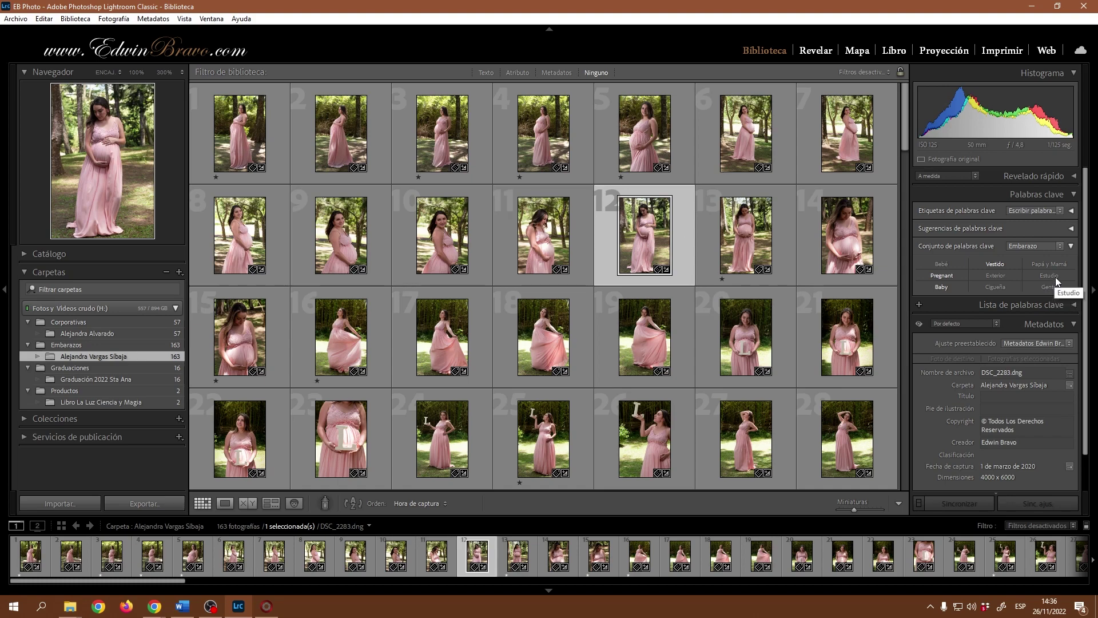
scroll(582, 286, "down", 5)
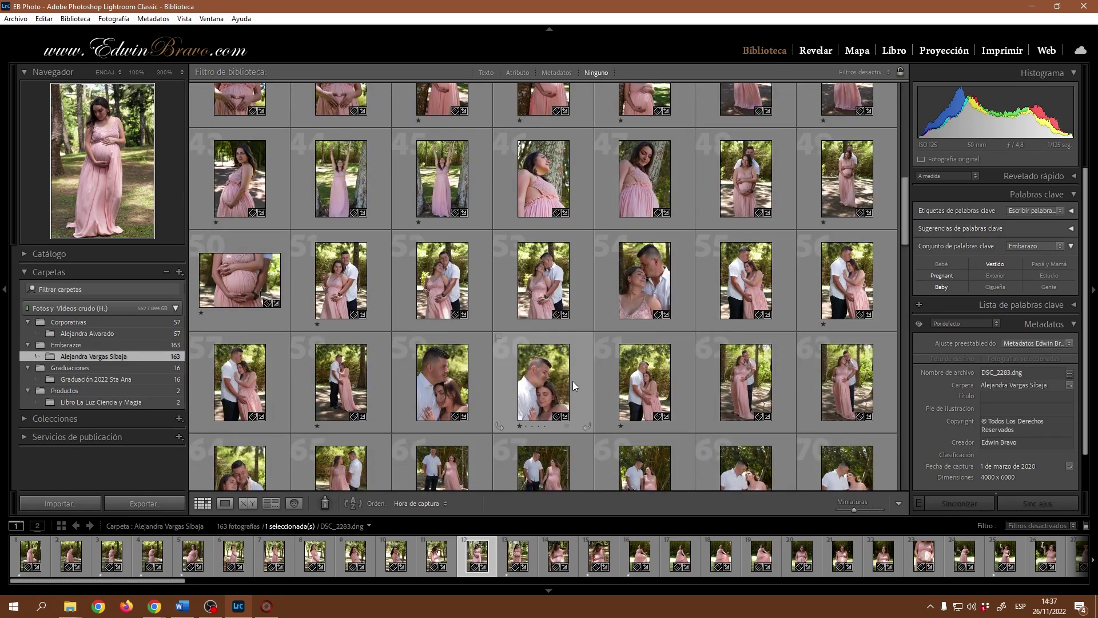
left_click(454, 385)
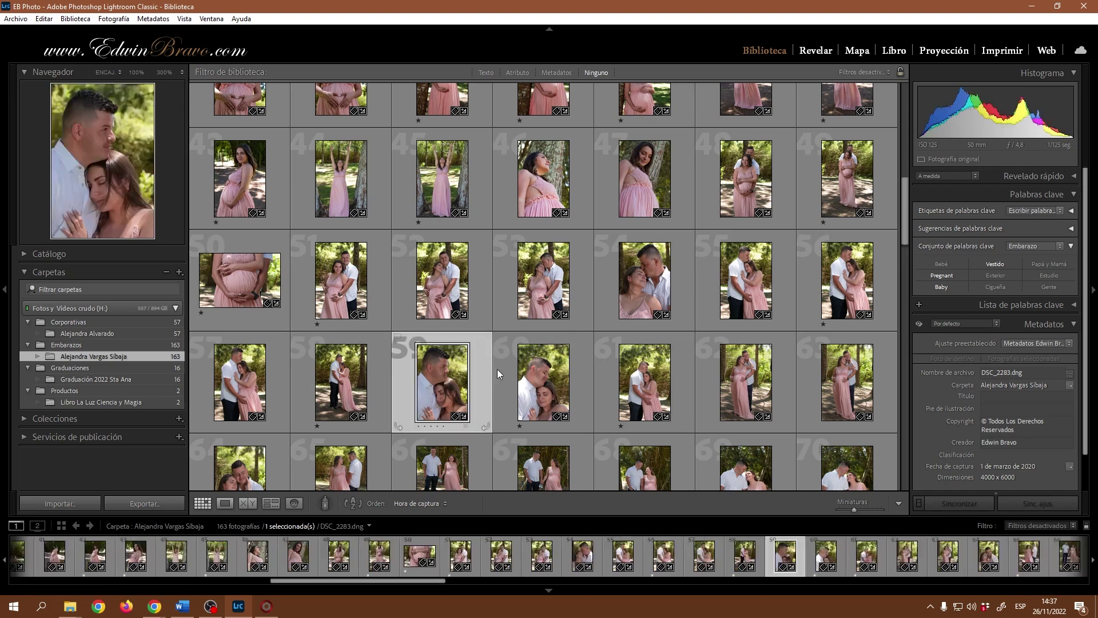
left_click(1042, 264)
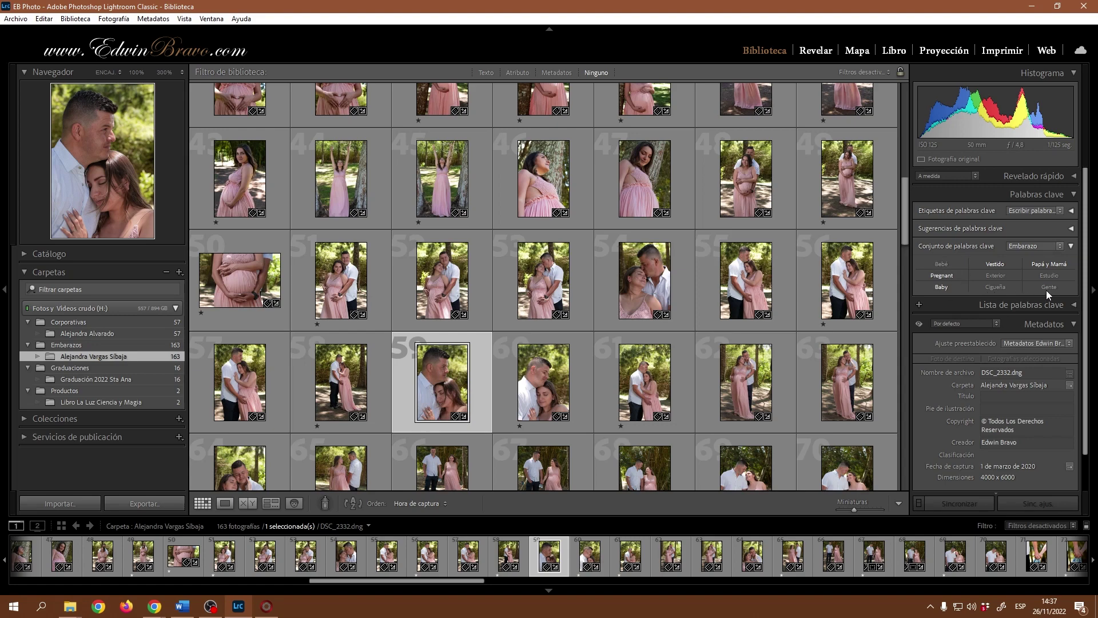
left_click(996, 277)
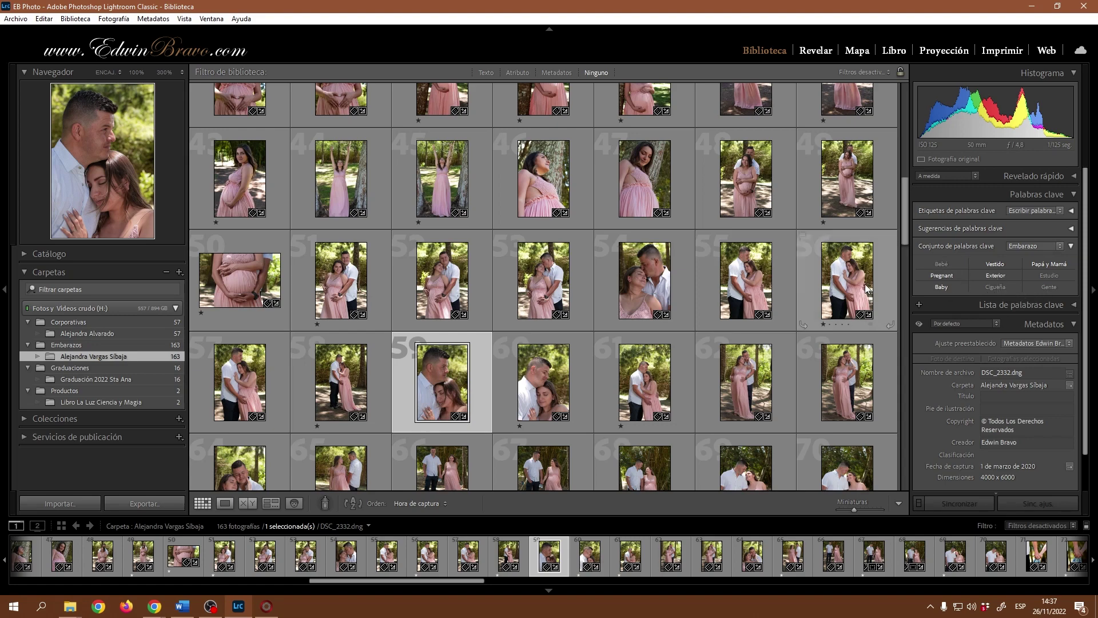
Tag photo 104, the ultrasound picture, with Cigueña.
scroll(692, 301, "down", 5)
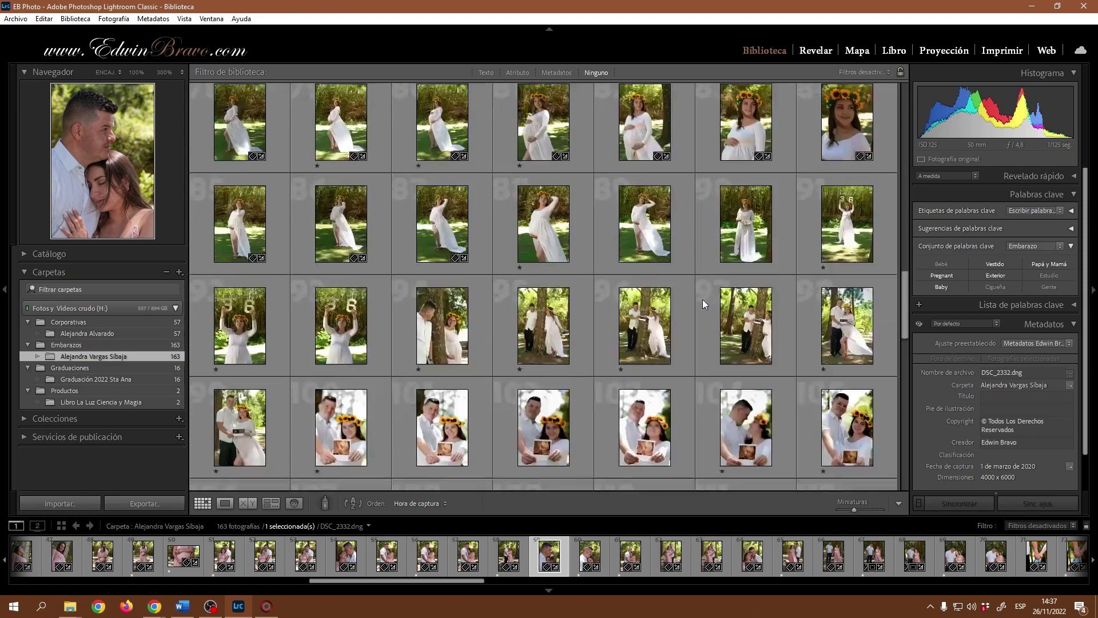
left_click(735, 433)
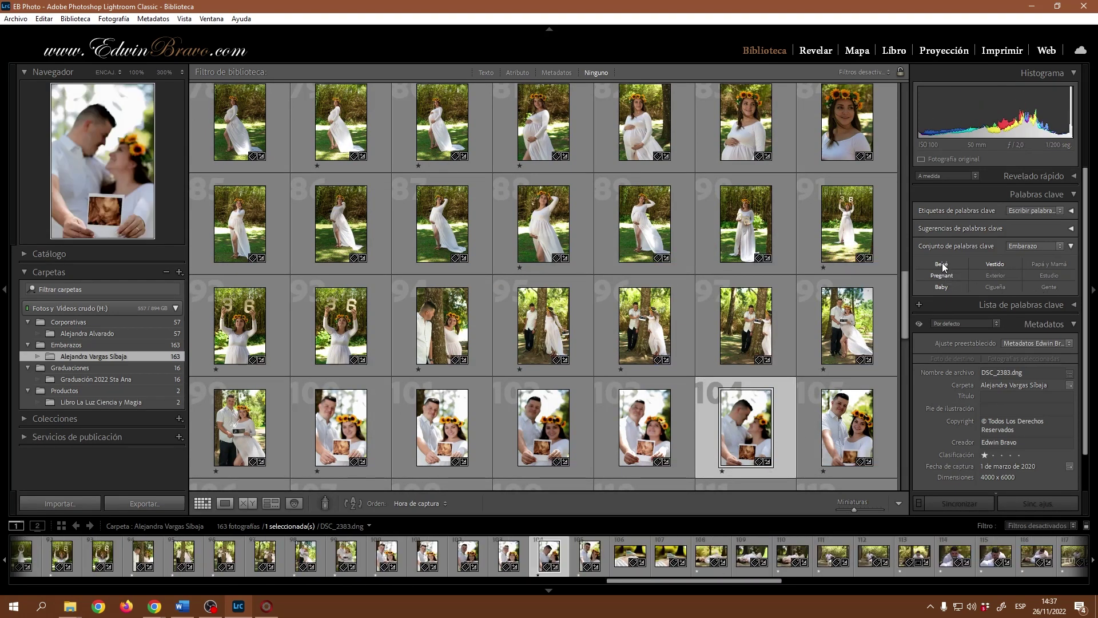
left_click(994, 286)
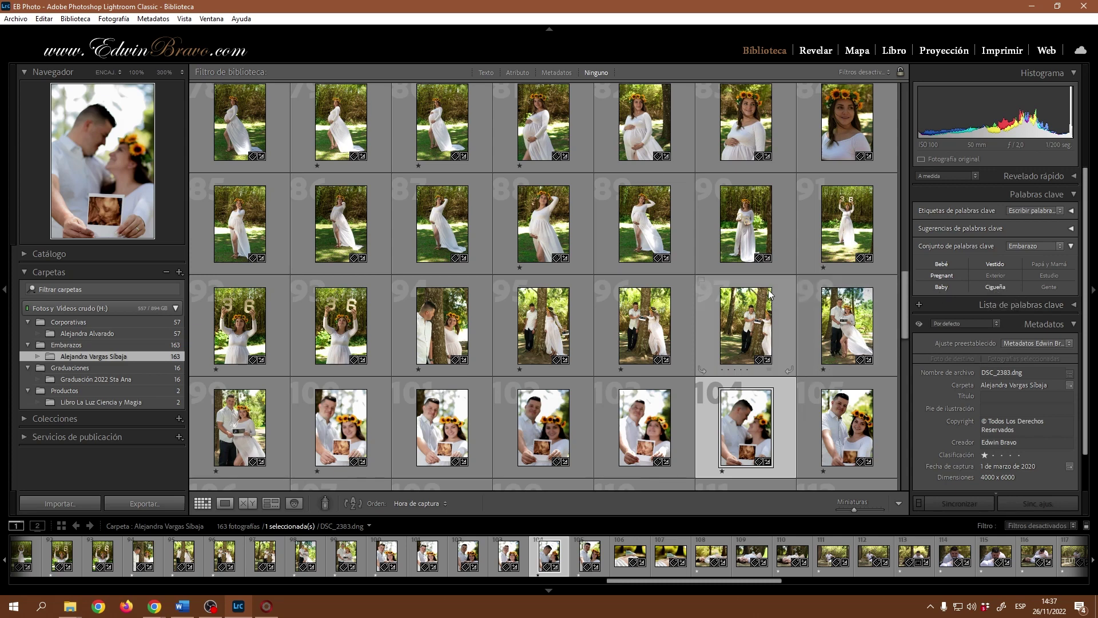